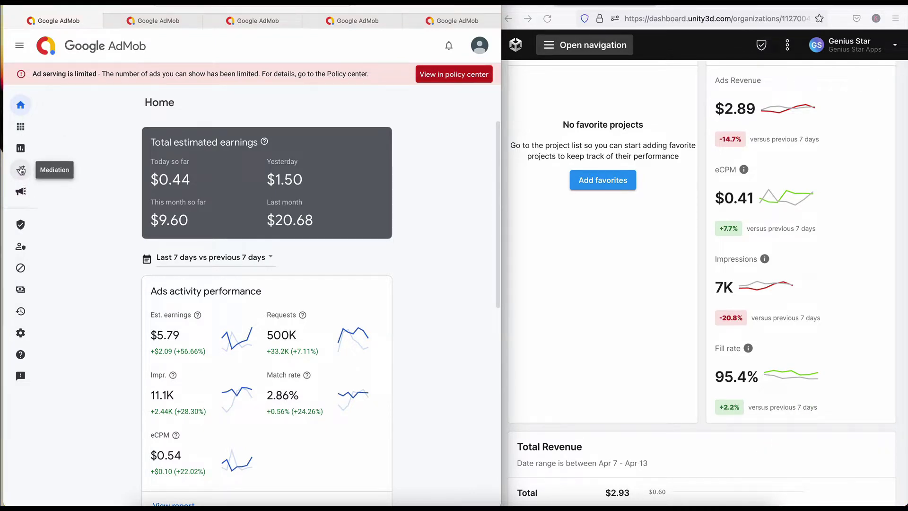
- Check the bidding and waterfall sources, then go back to the mediation groups list with Banner
click(21, 171)
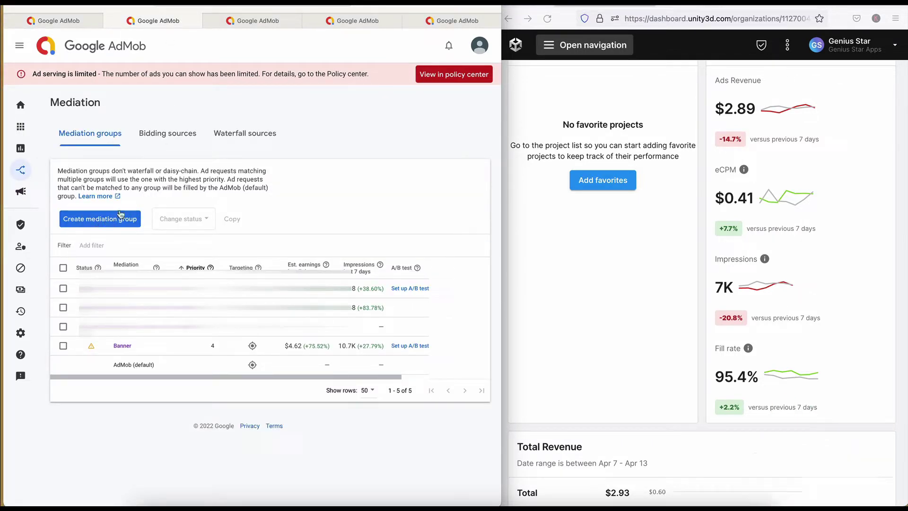
click(173, 147)
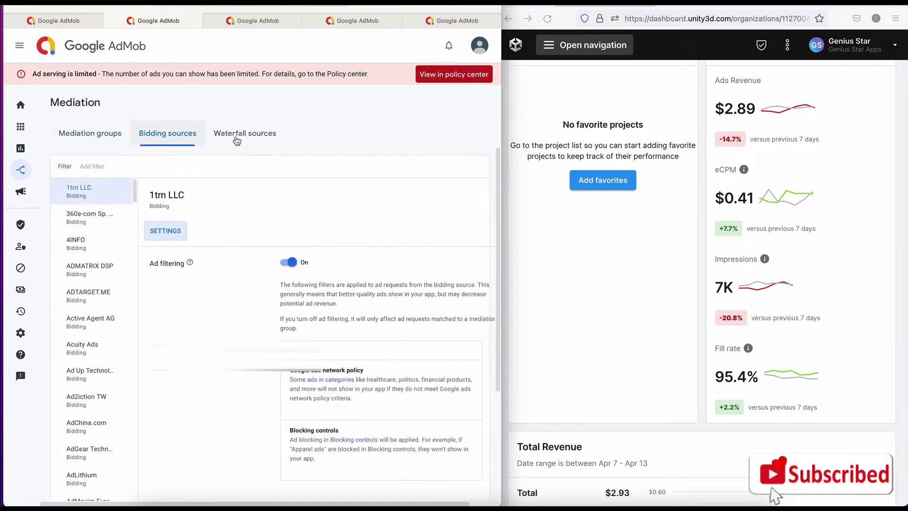
click(238, 139)
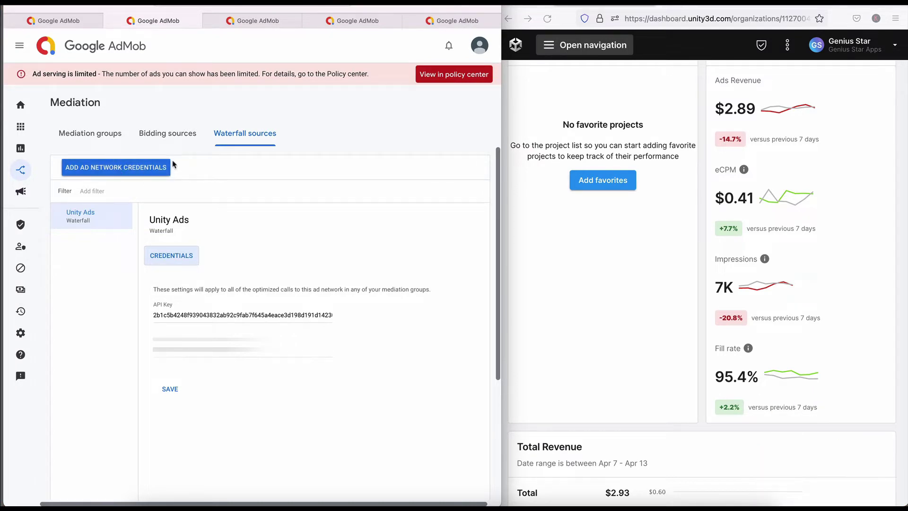
click(92, 140)
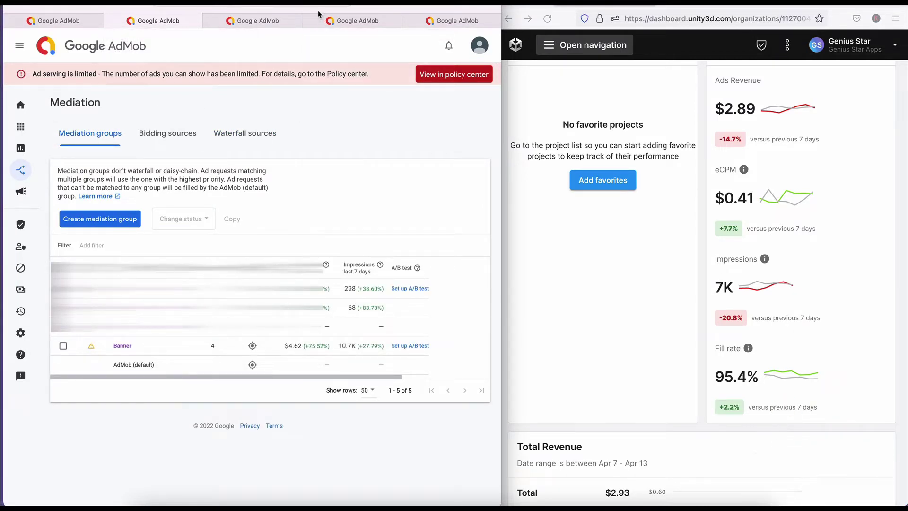
- On the Waterfall sources page, open the Add ad network credentials list and close it without adding a network
click(268, 22)
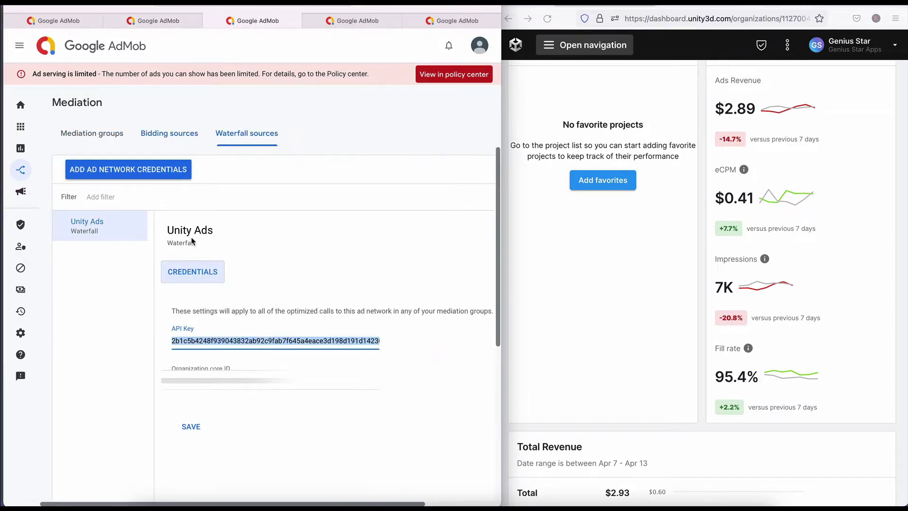
click(136, 169)
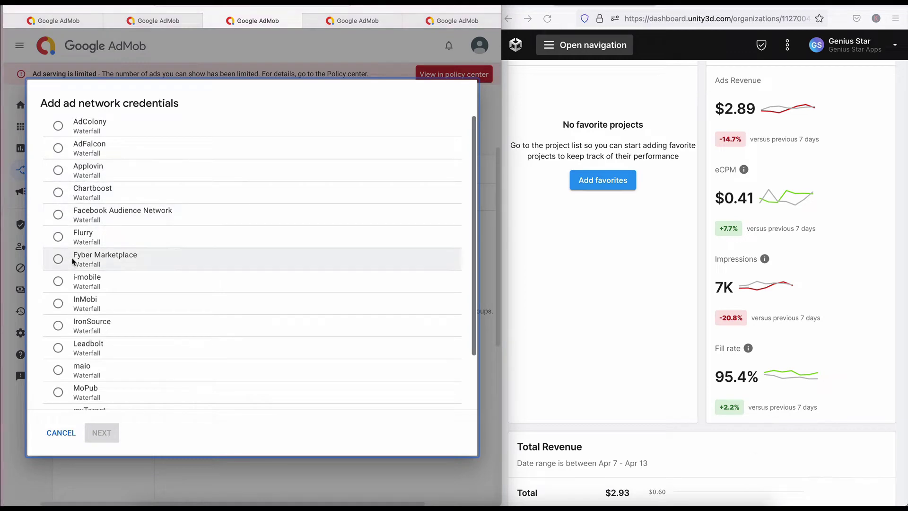
scroll(78, 265, down, 3)
scroll(87, 273, up, 4)
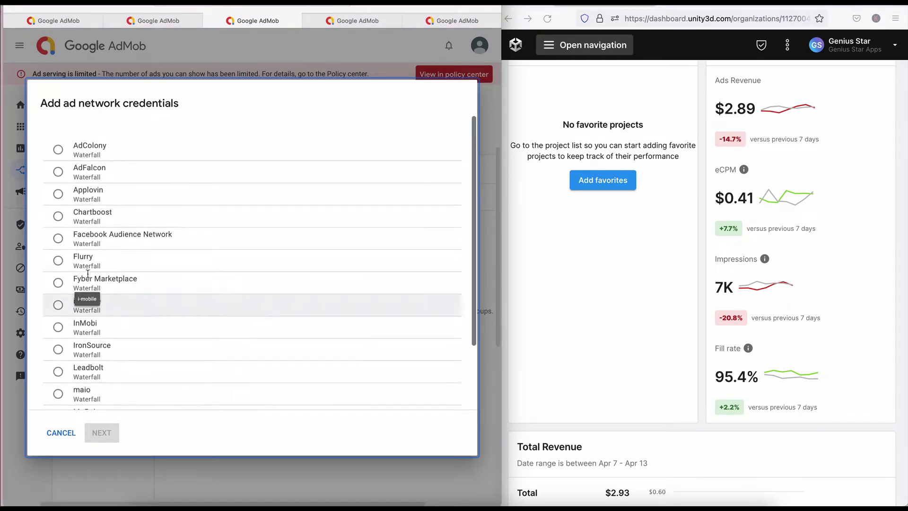
click(61, 433)
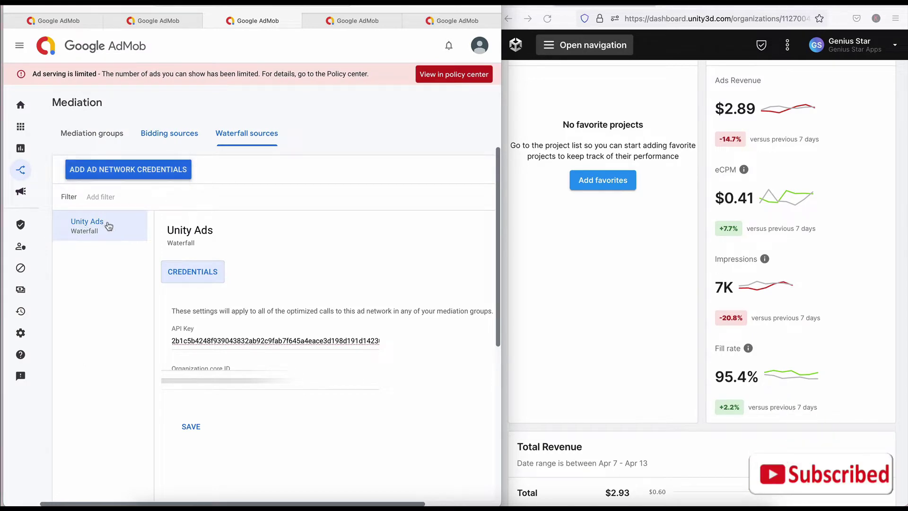
- Reveal the Unity Ads credentials and select the filled-in API key value
drag(107, 224, 67, 224)
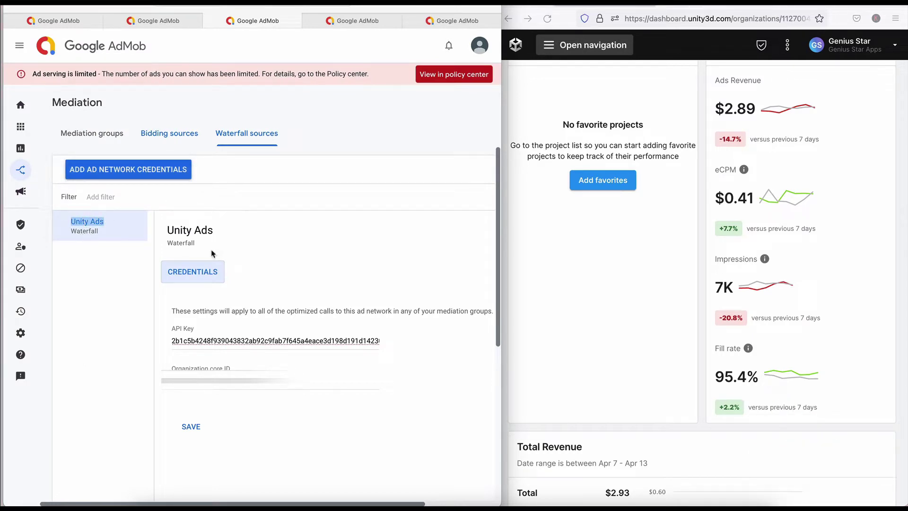
click(217, 277)
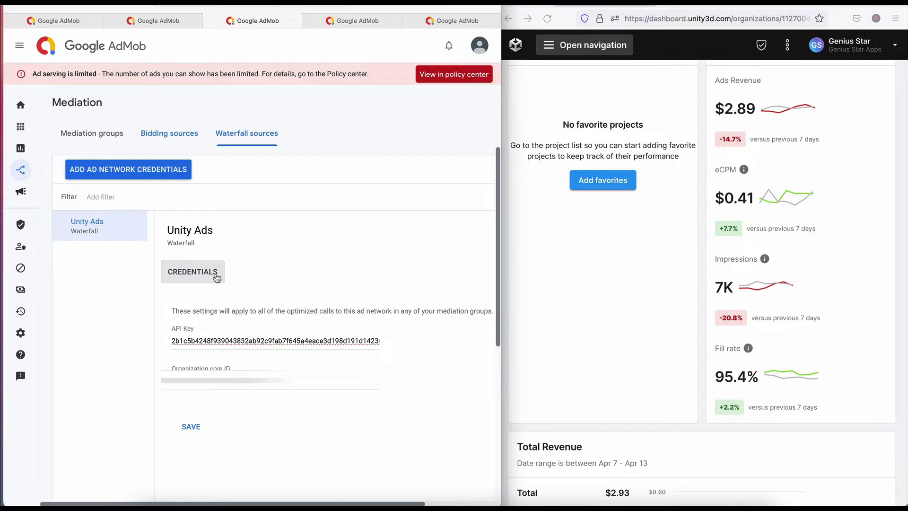
double_click(332, 340)
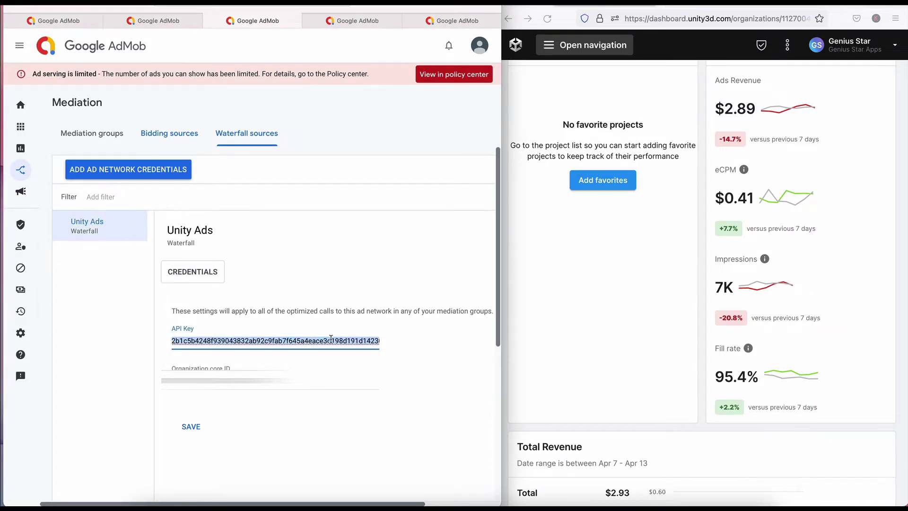
click(555, 257)
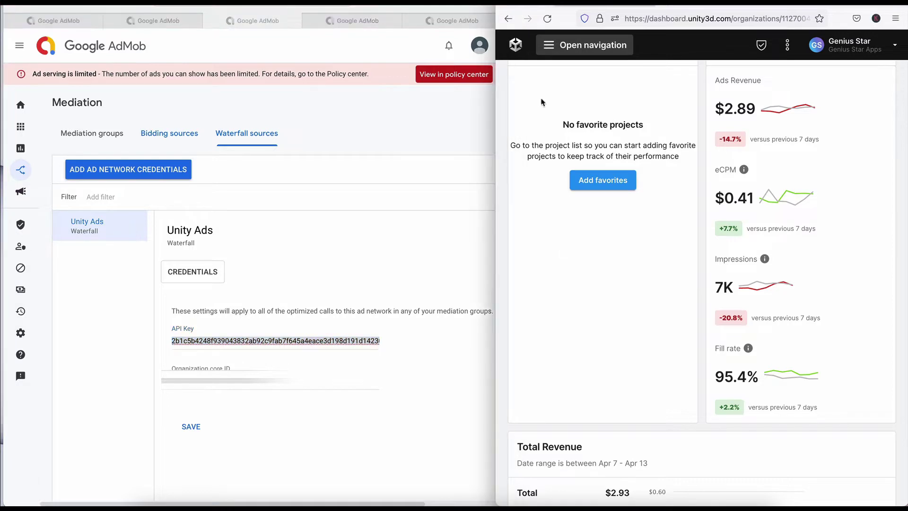
- Copy Unity's Monetization Stats API key from API Management into AdMob's Unity Ads API Key field
click(551, 52)
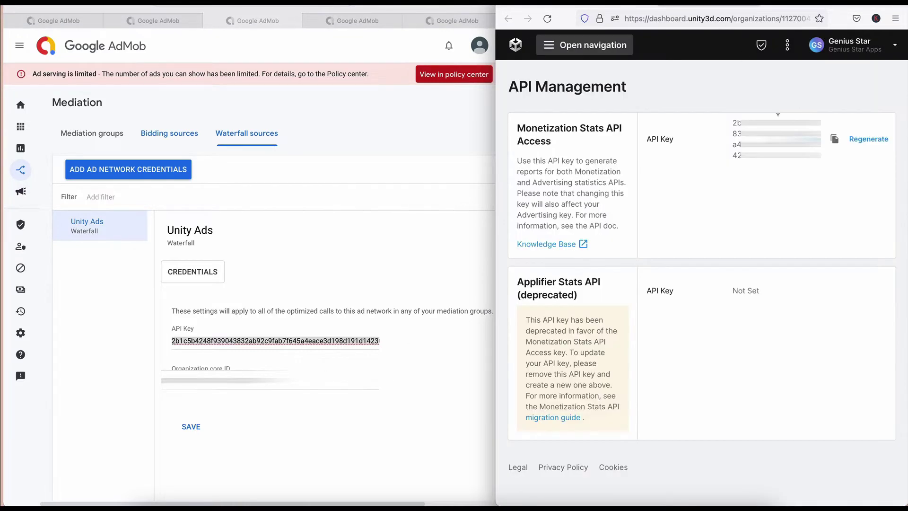
mouse_move(870, 139)
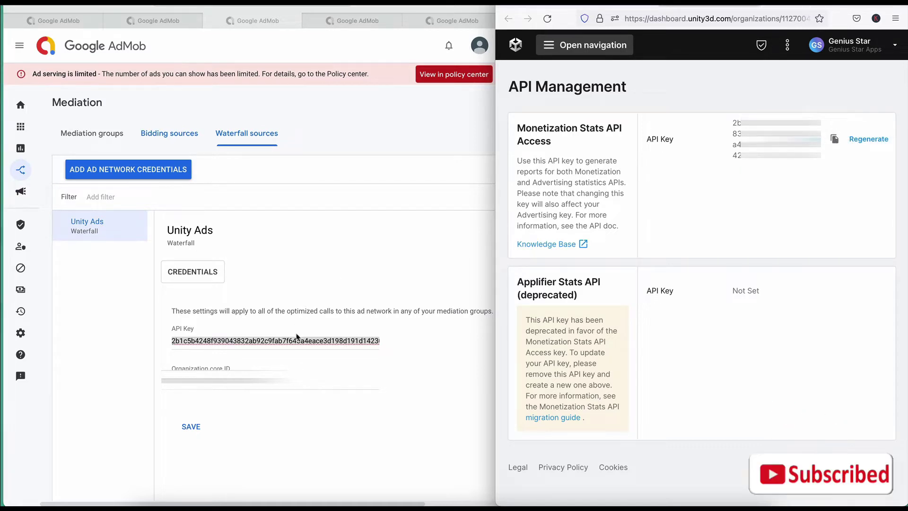
click(835, 140)
click(338, 340)
key(ctrl+a)
key(ctrl+v)
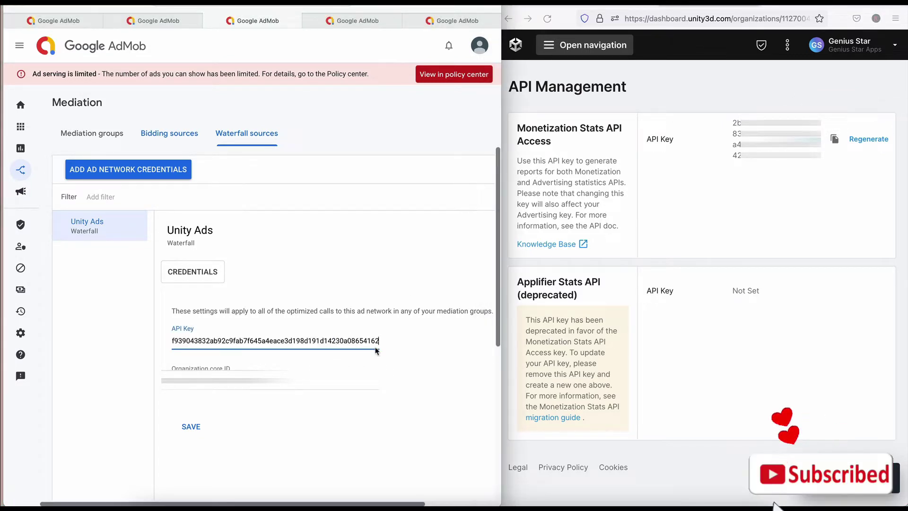
key(ctrl+a)
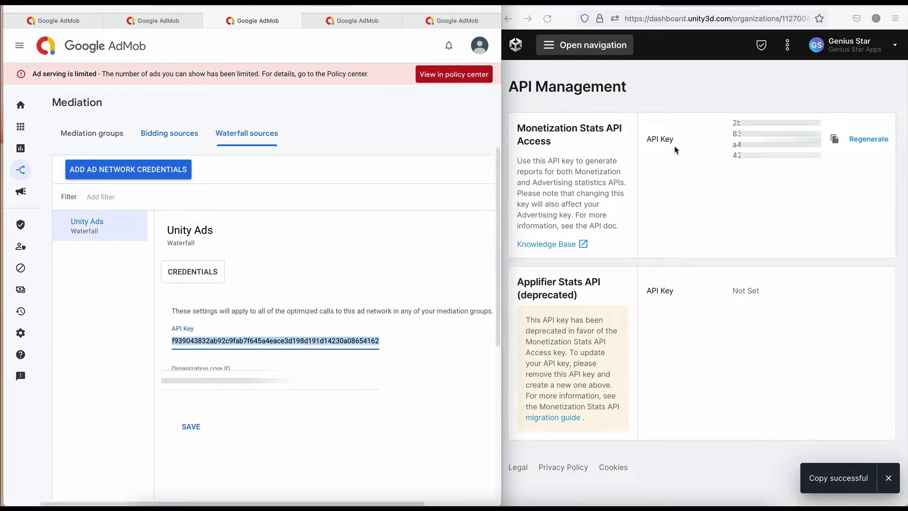
click(576, 102)
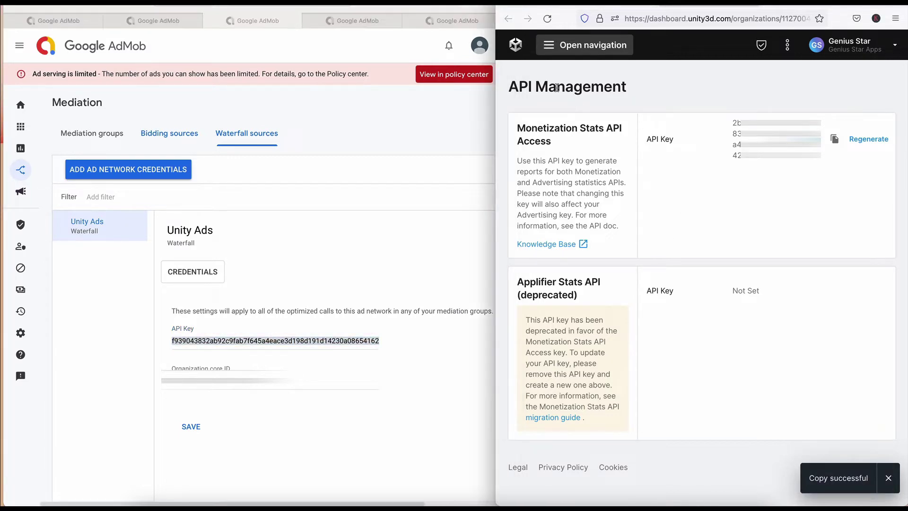
- Open Unity's Organization Settings and copy the Organization core ID
click(551, 45)
scroll(610, 213, down, 2)
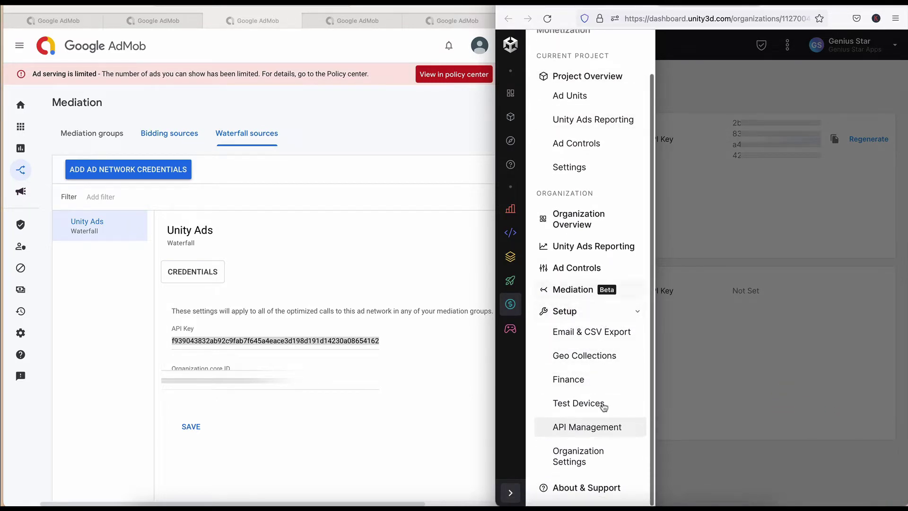
click(636, 311)
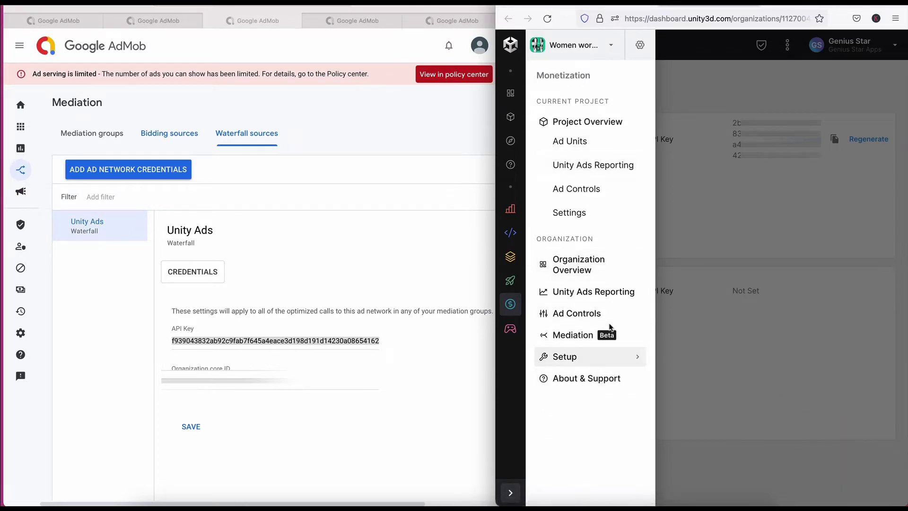
click(634, 358)
scroll(630, 412, down, 1)
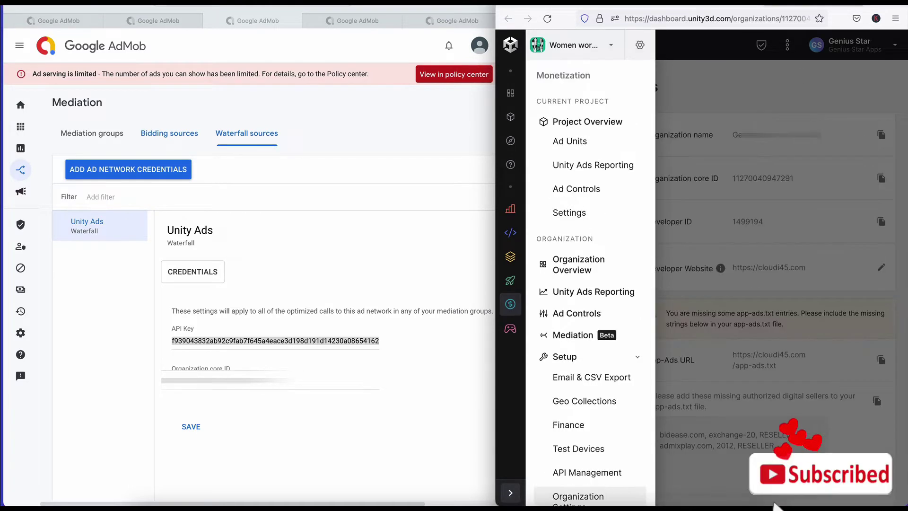
click(767, 106)
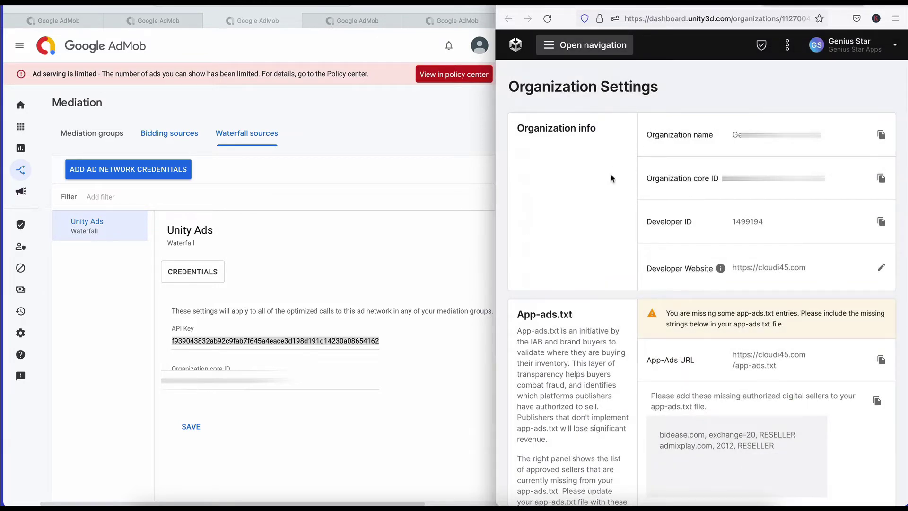
click(883, 179)
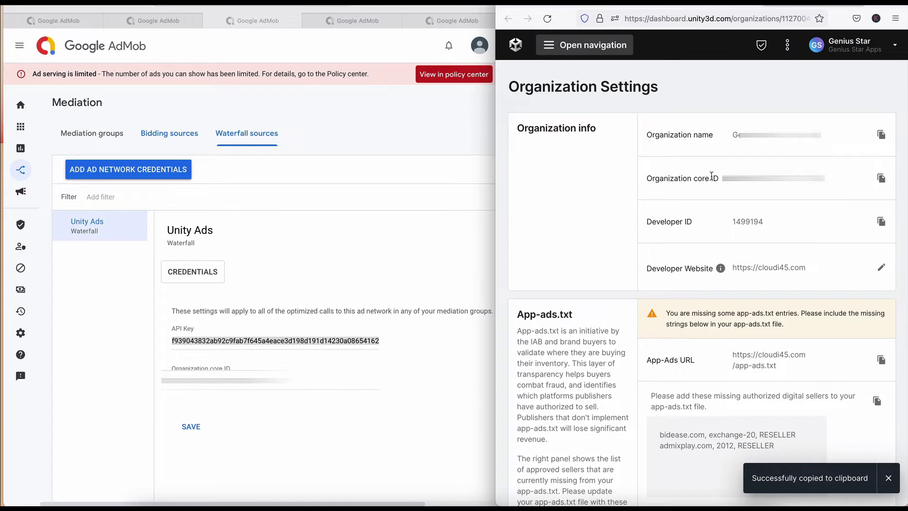
drag(711, 176, 625, 185)
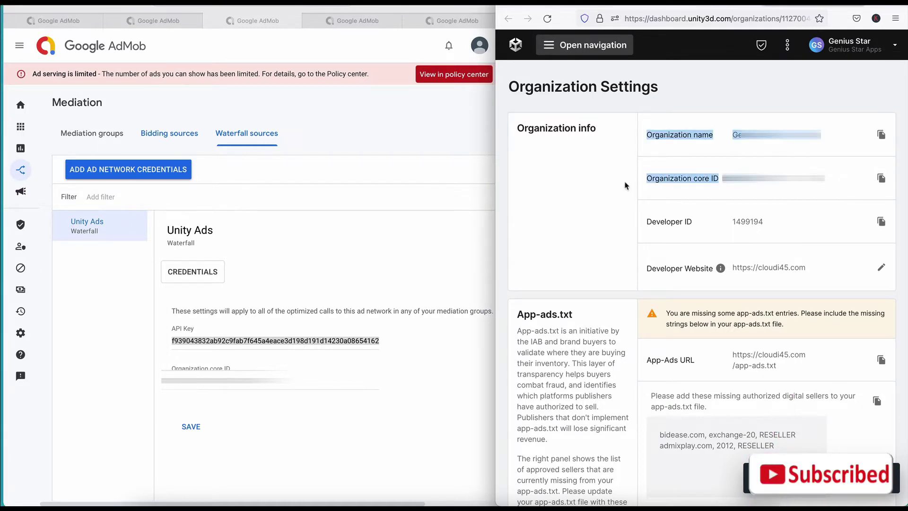
click(716, 175)
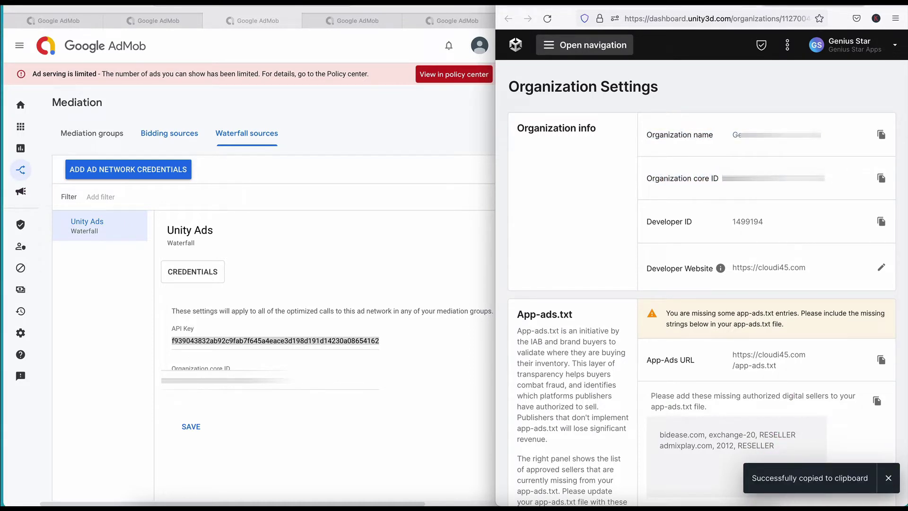
- Enter the organization core ID in AdMob's Unity Ads credentials and save them
click(223, 380)
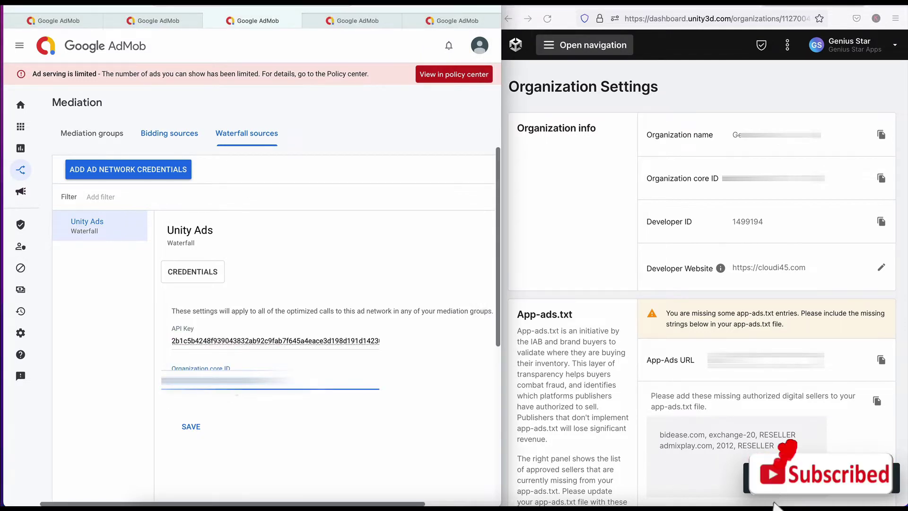
click(191, 427)
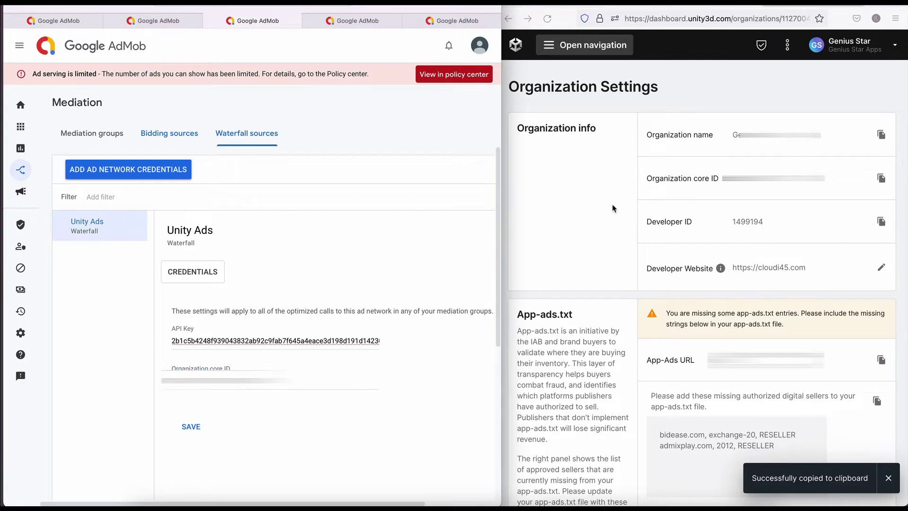
click(666, 108)
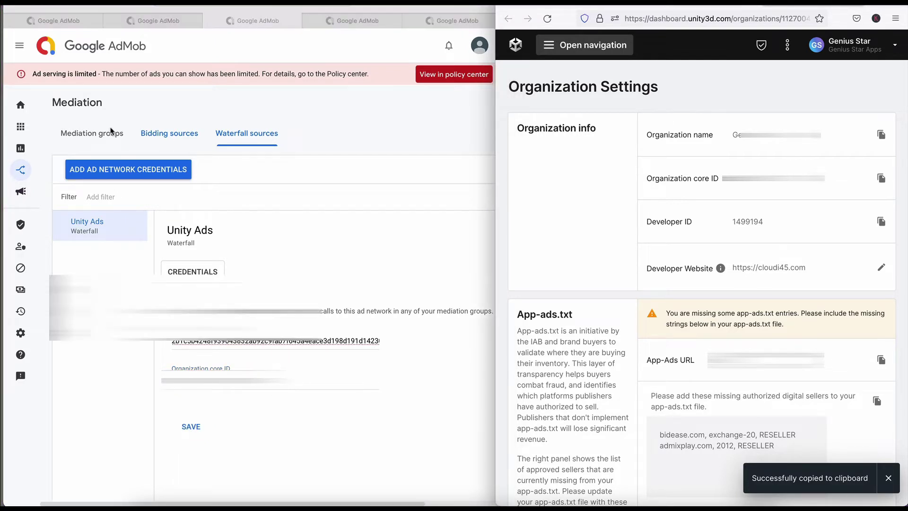
click(111, 131)
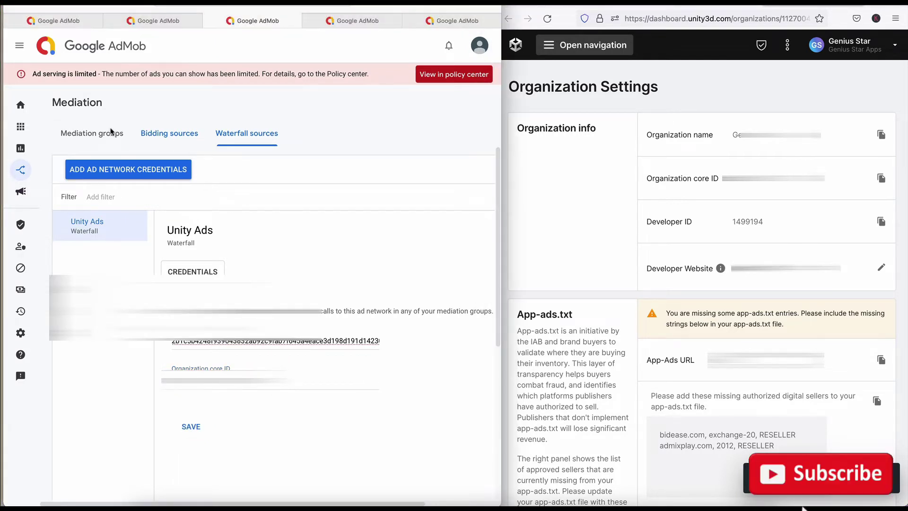
- Create a new mediation group for the Banner ad format on Android
click(163, 22)
click(114, 219)
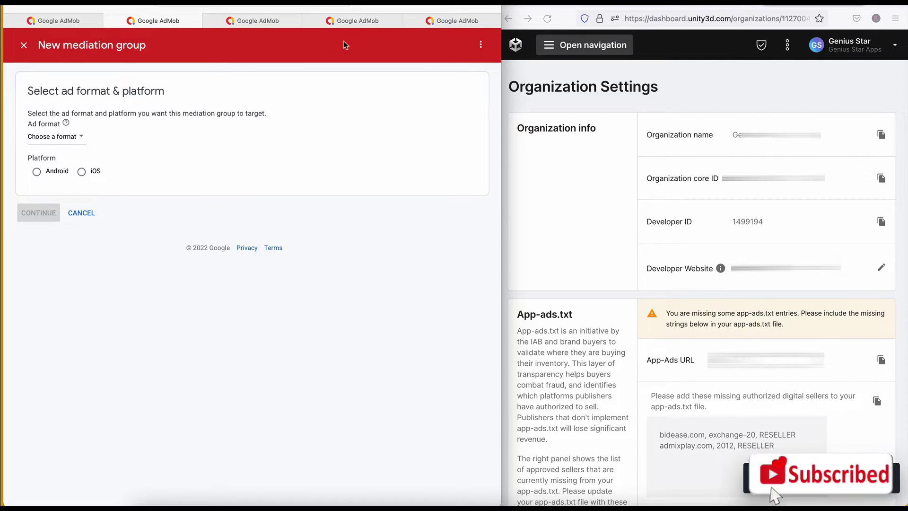
click(64, 139)
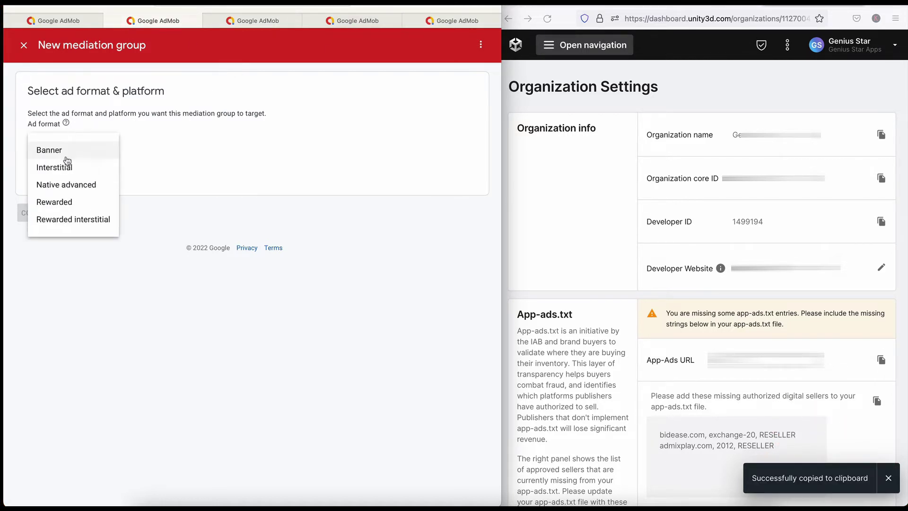
click(67, 156)
click(34, 173)
click(40, 212)
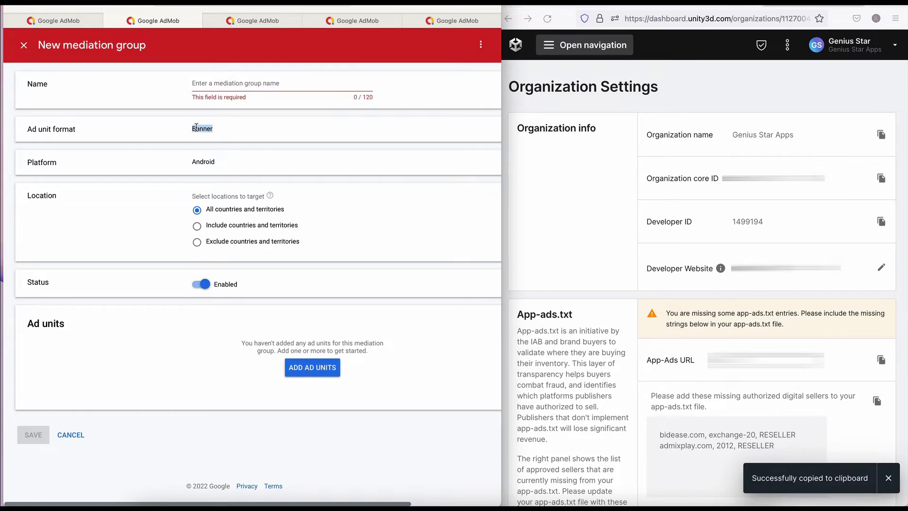
- Name the group 'Banner Unity' and bring up its Waterfall ad sources section
click(229, 83)
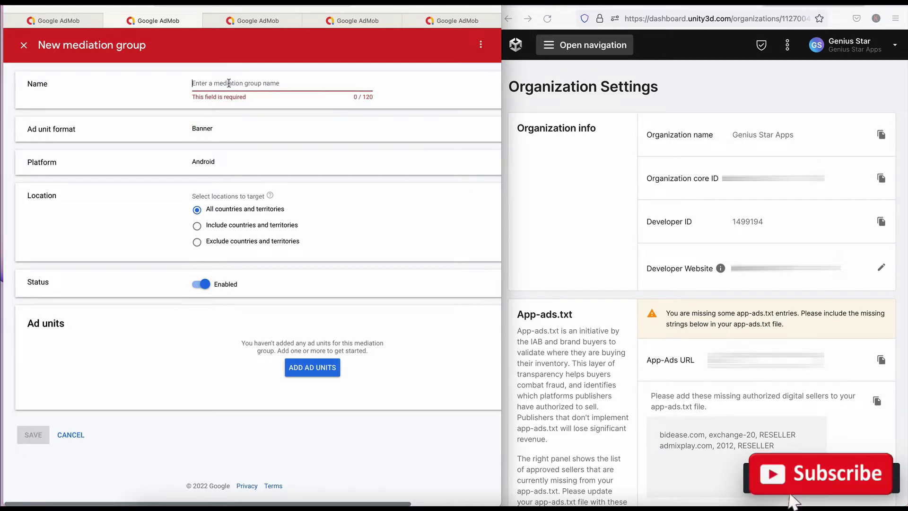
key(ctrl+v)
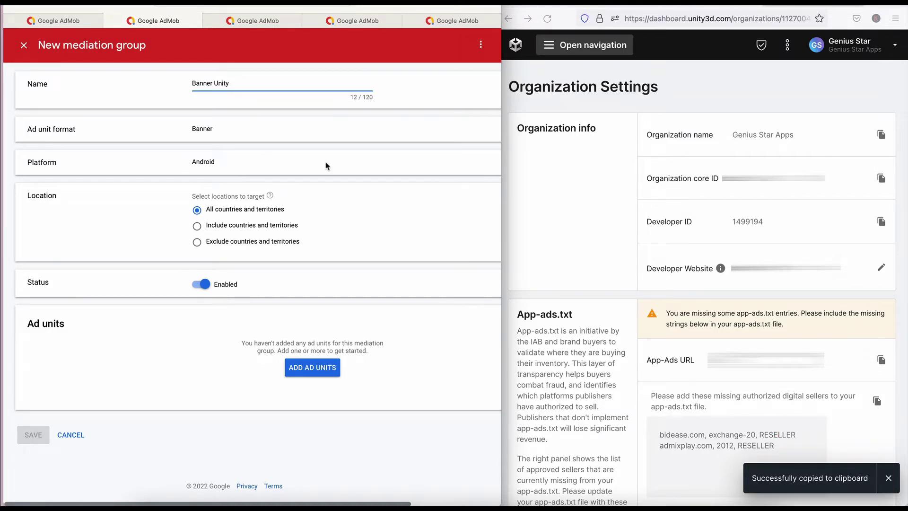
click(356, 20)
click(443, 22)
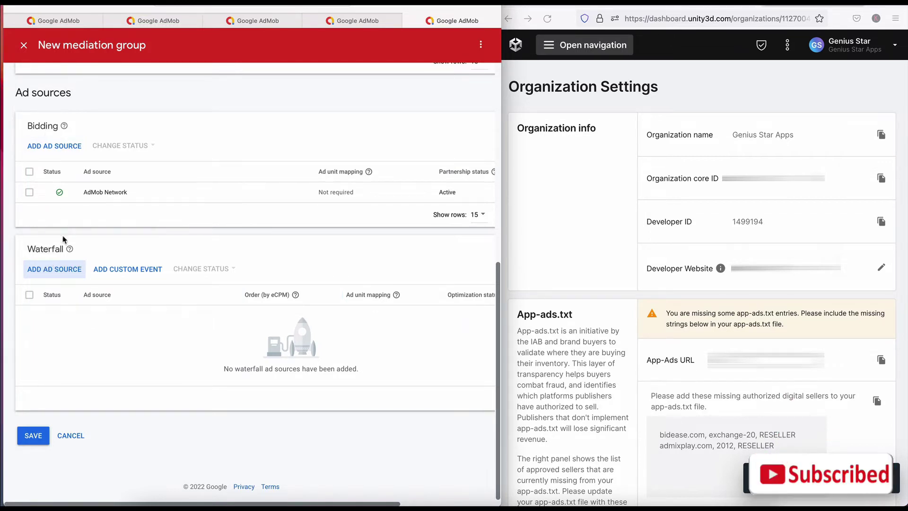
double_click(47, 248)
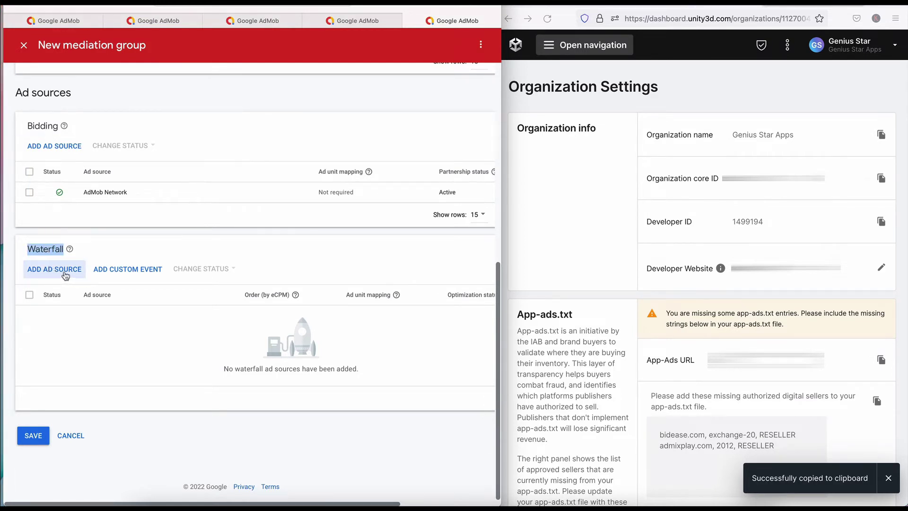
- Add Unity Ads, found by searching 'uni', as a waterfall source with manual eCPM 0.01
click(65, 270)
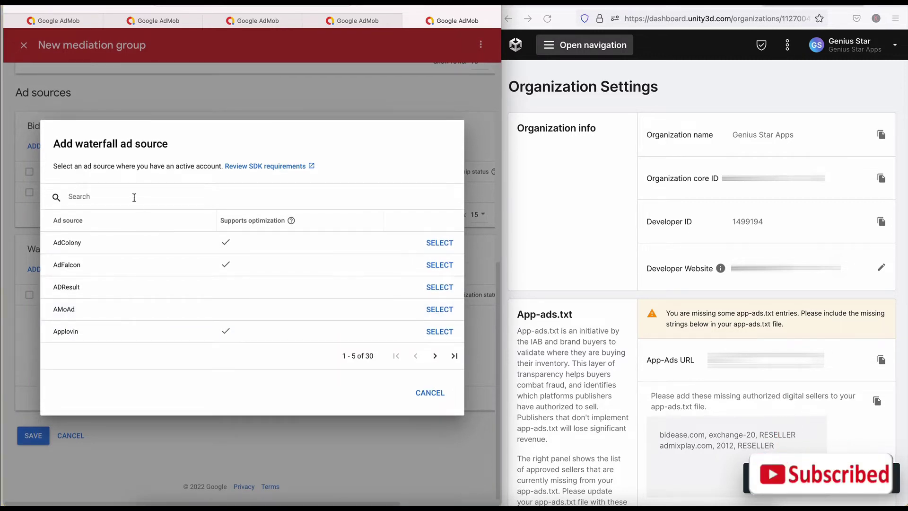
text(fa)
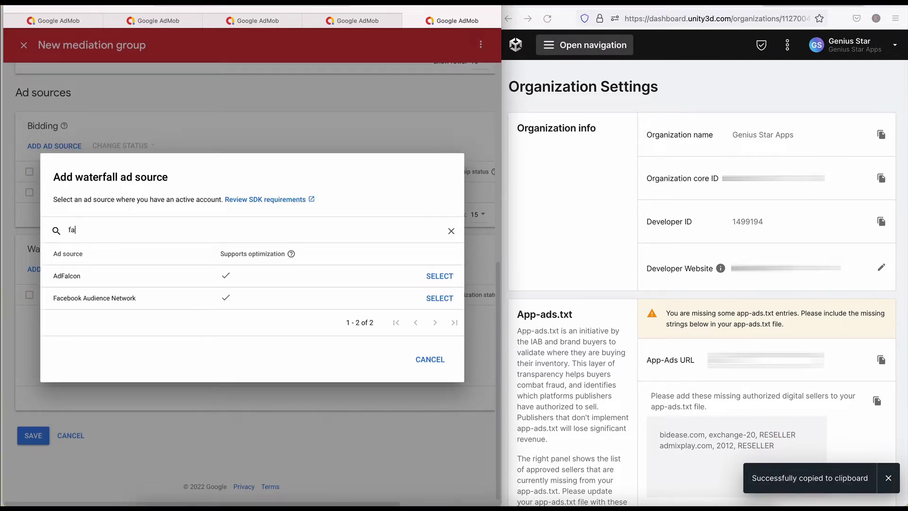
key(BackSpace)
key(BackSpace)
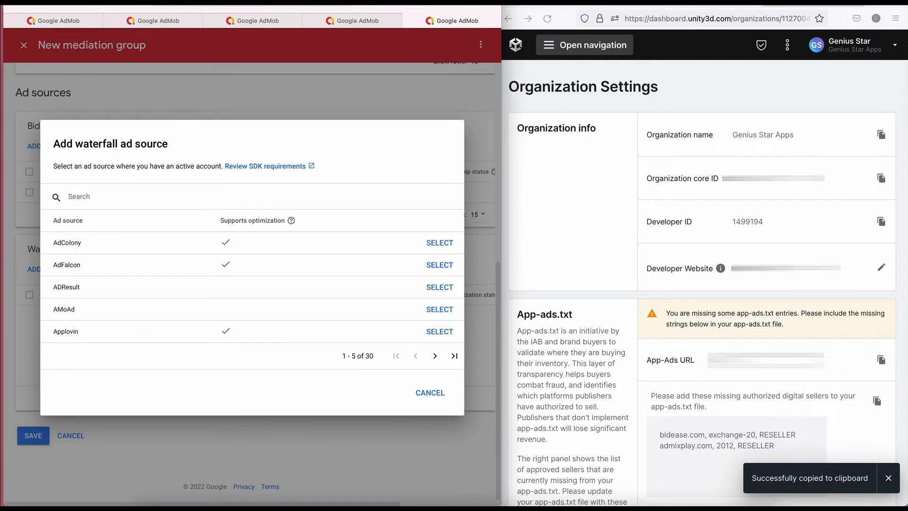
text(uni)
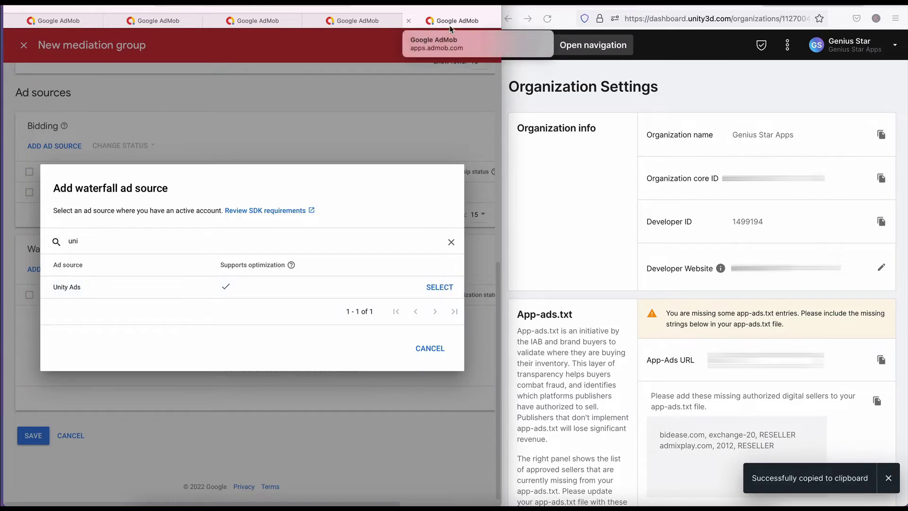
click(440, 289)
click(113, 310)
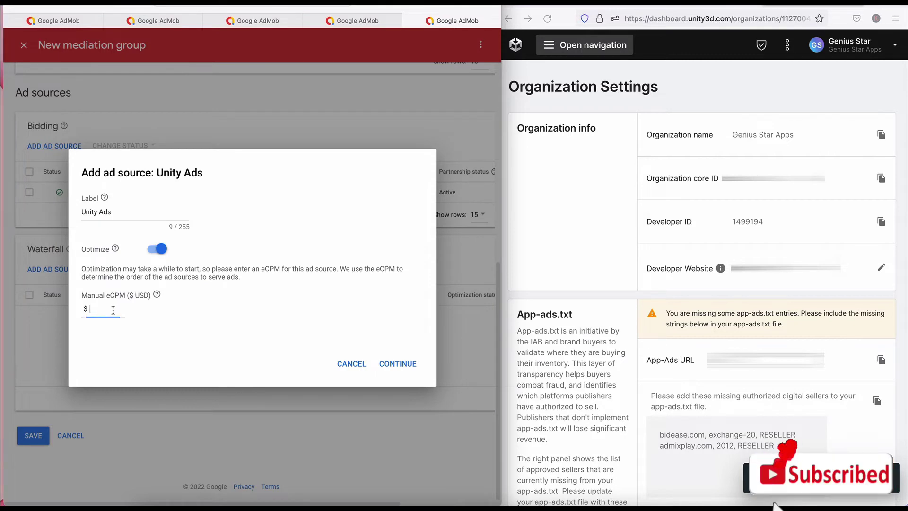
text(0.0)
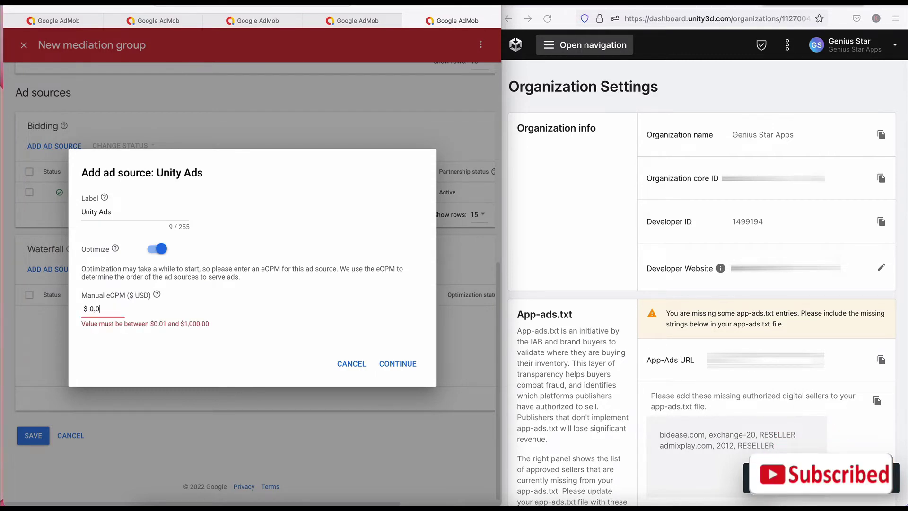
text(1)
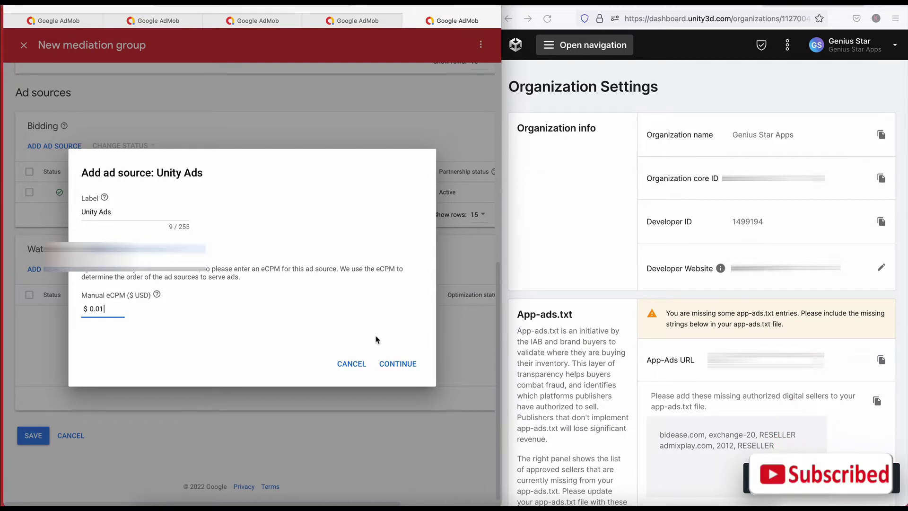
click(383, 363)
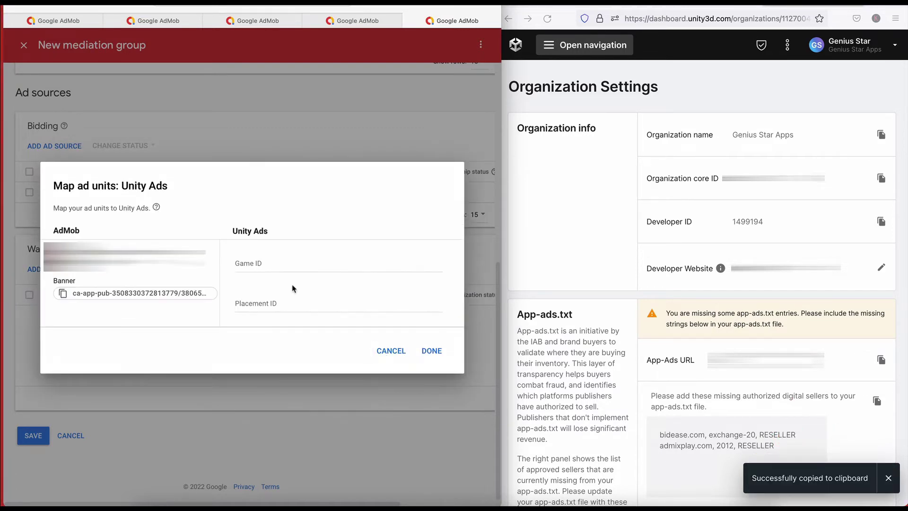
- Get the Android game ID from the Unity project's Ad Units page for the Unity Ads mapping
click(240, 263)
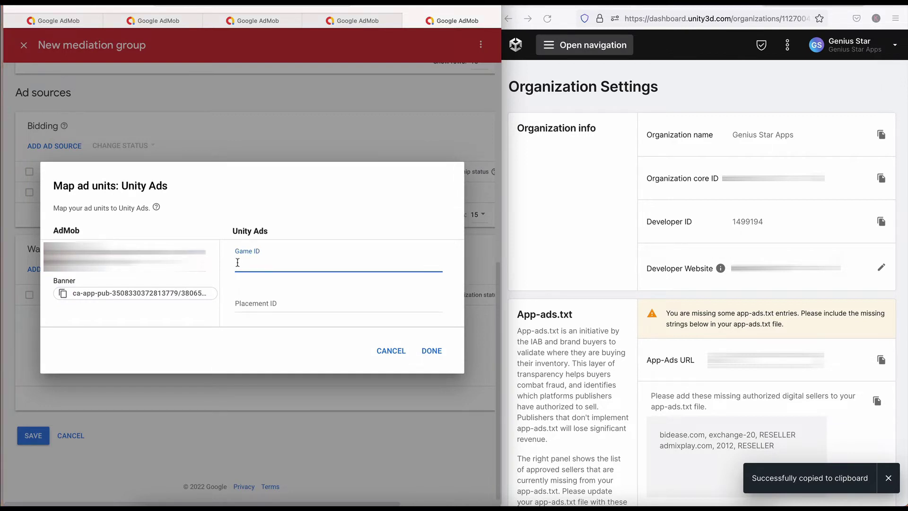
click(604, 229)
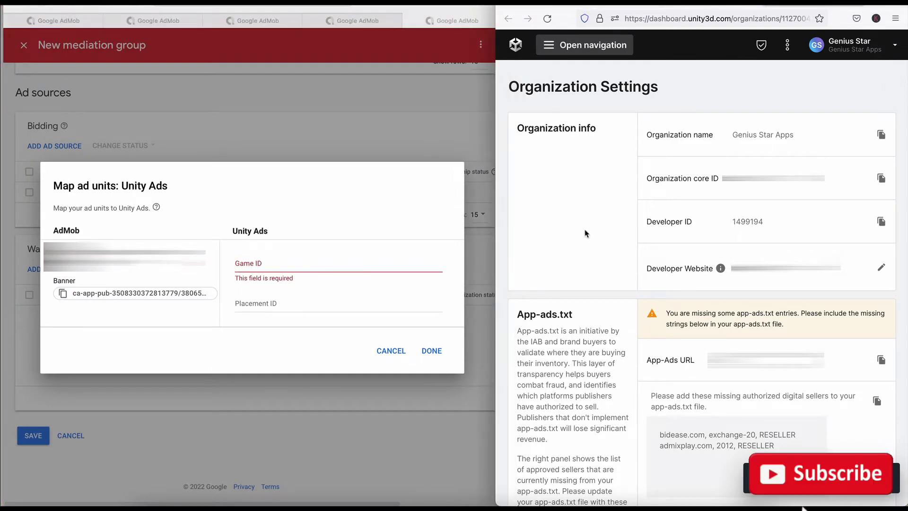
click(551, 45)
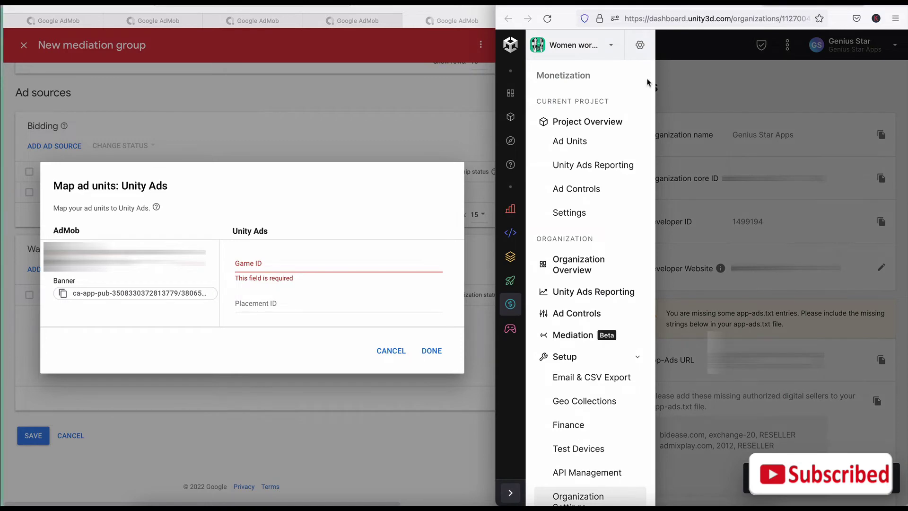
click(573, 52)
click(550, 43)
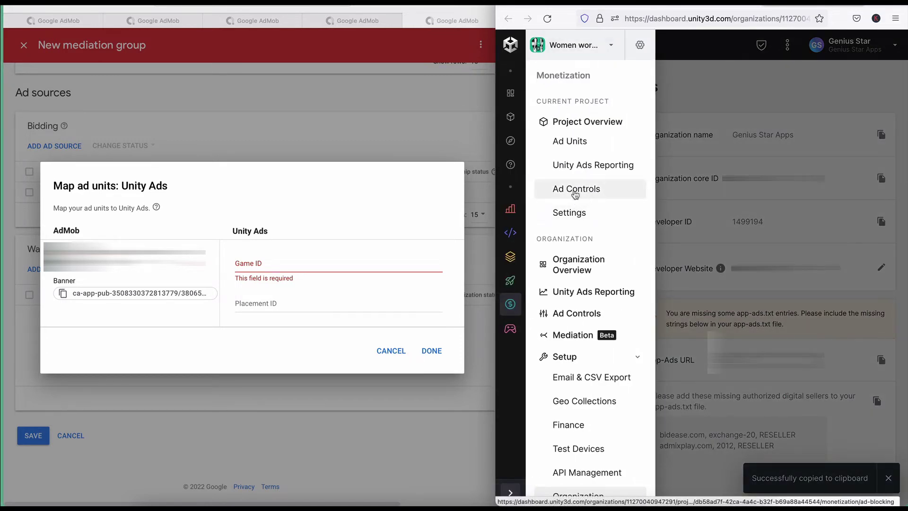
click(577, 142)
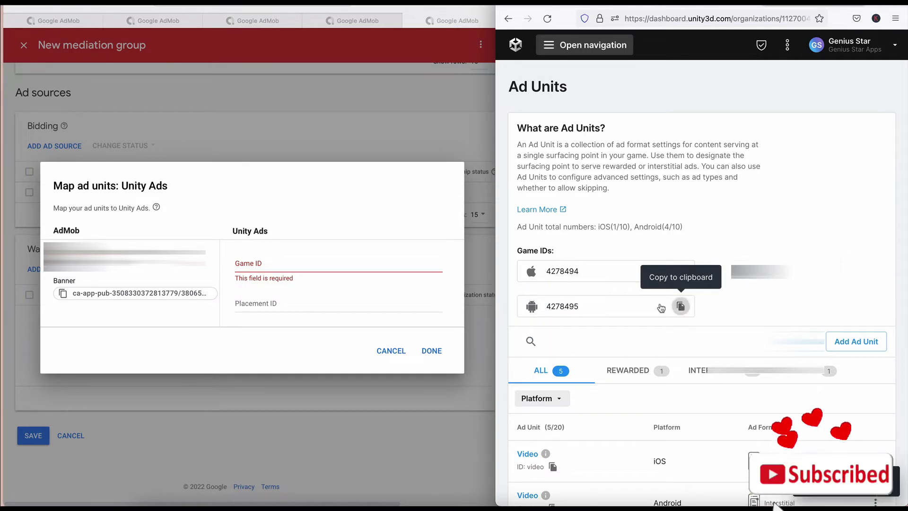
click(330, 271)
- Enter game ID 4278495 and copy the BannerAds placement ID from Unity's ad unit list
key(ctrl+v)
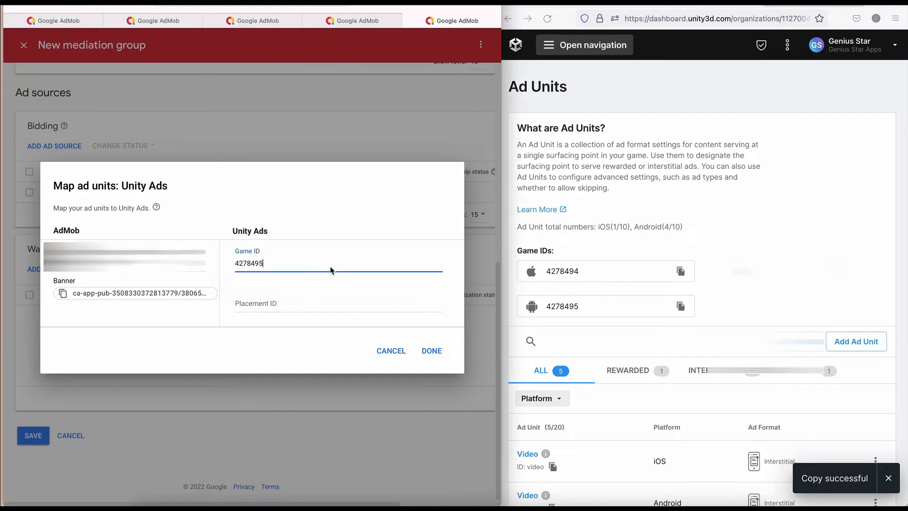
click(300, 305)
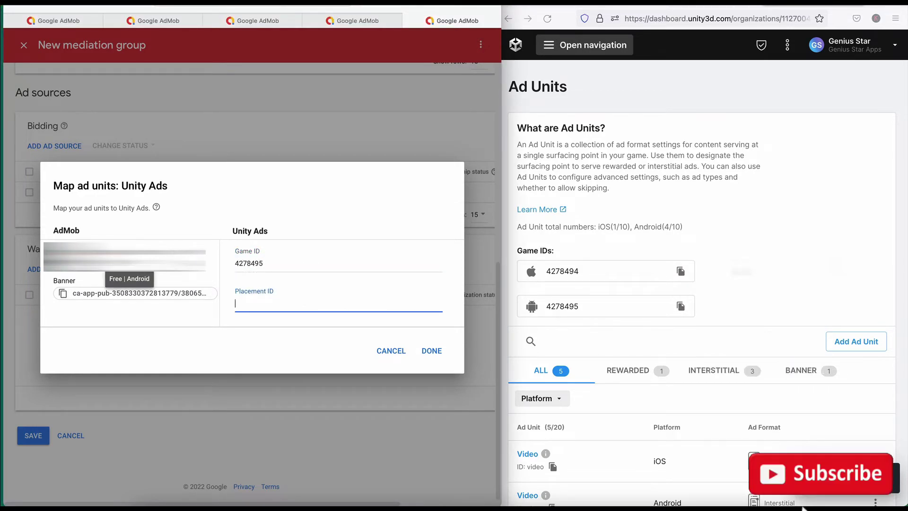
scroll(739, 310, down, 4)
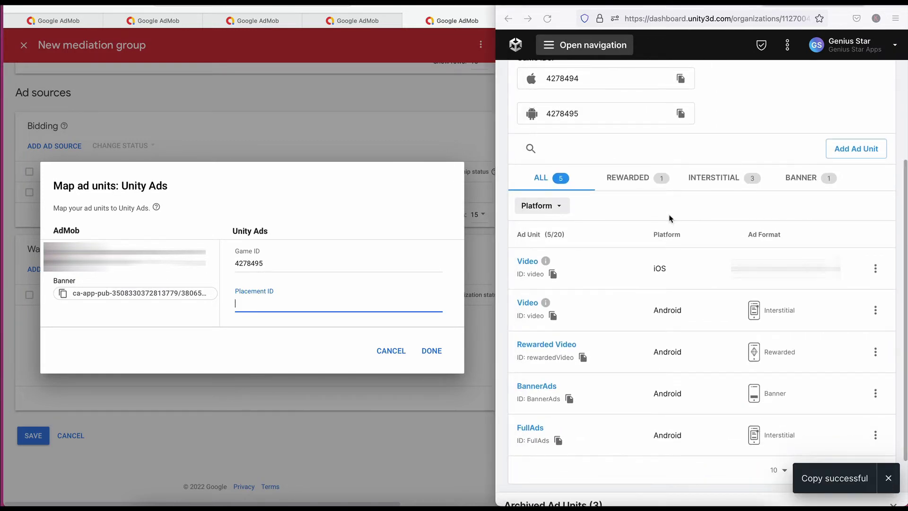
click(671, 219)
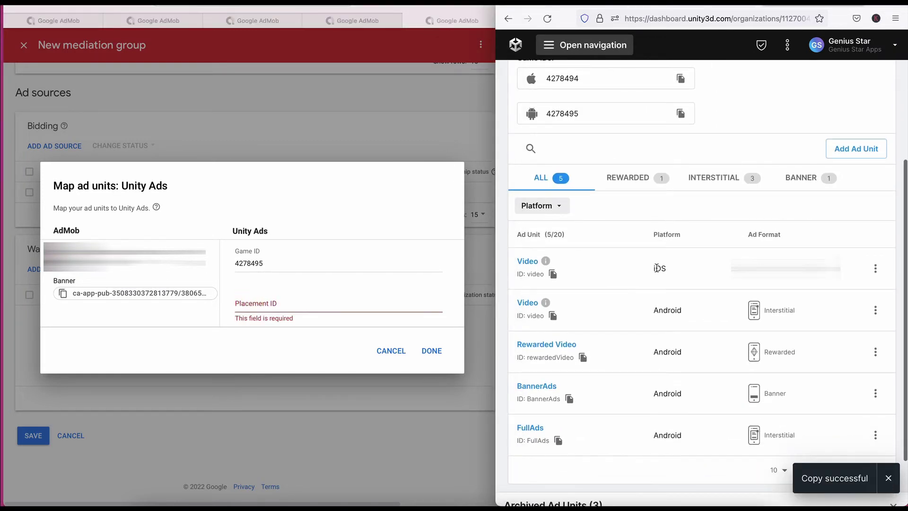
scroll(671, 319, down, 1)
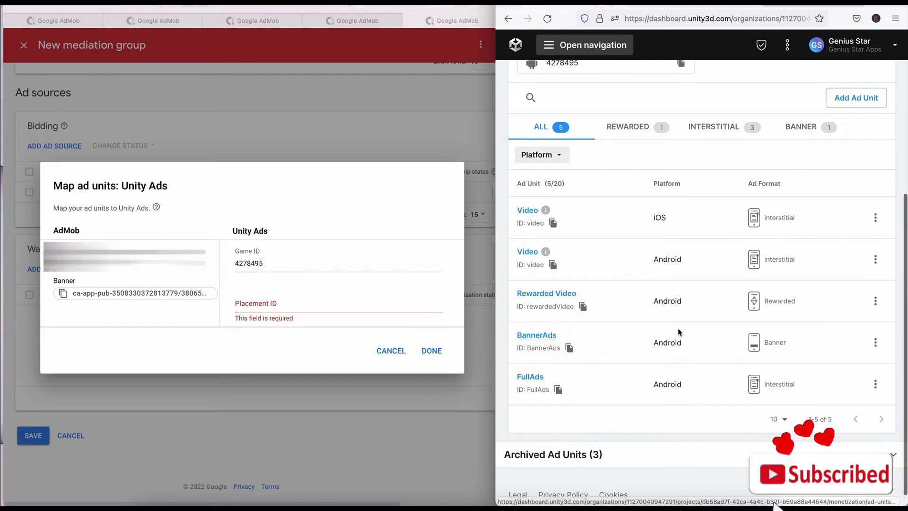
click(569, 348)
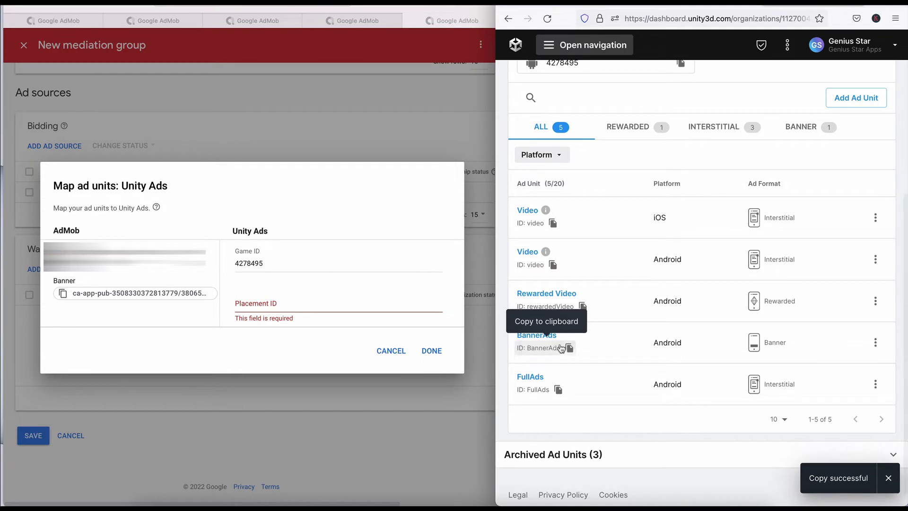
- Paste BannerAds as the placement ID and confirm the Unity Ads ad unit mapping
click(280, 307)
key(ctrl+v)
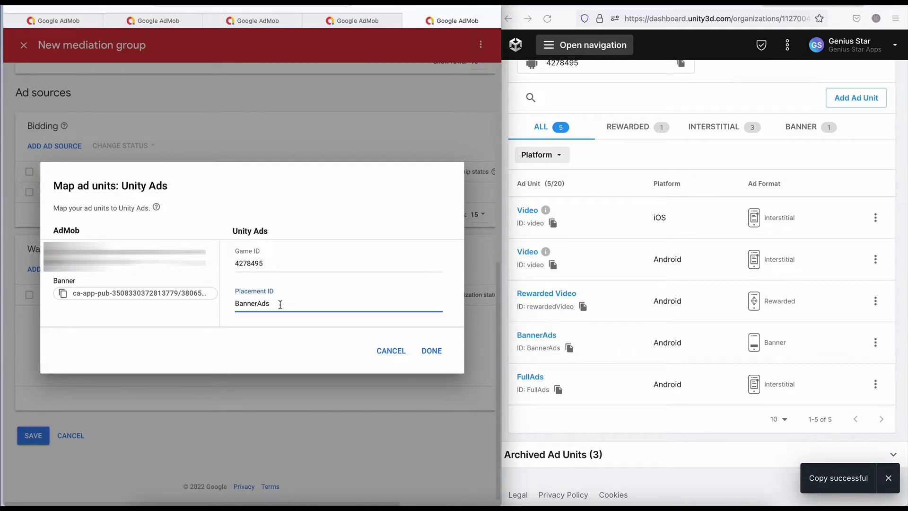
click(584, 307)
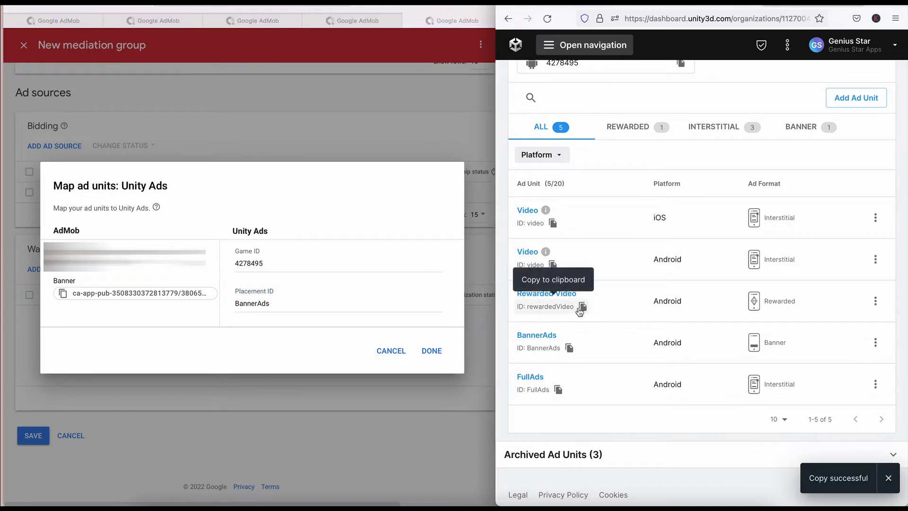
click(432, 351)
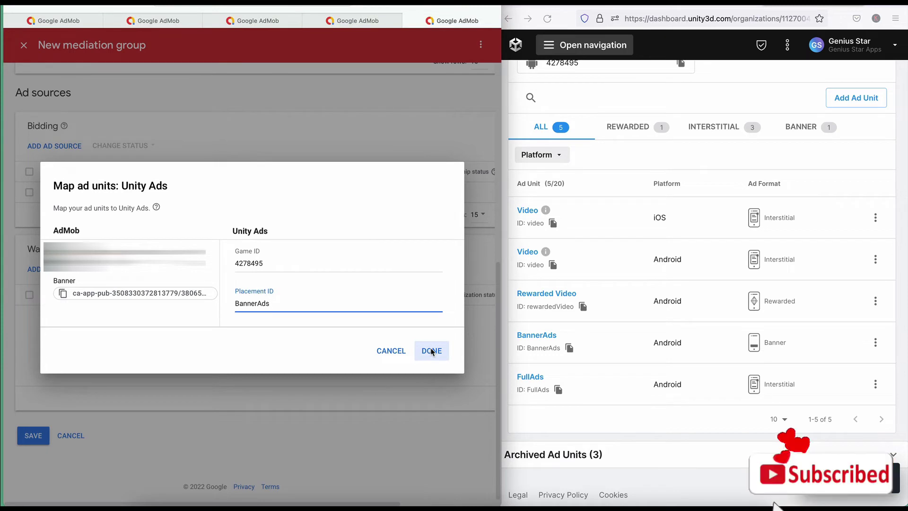
click(432, 351)
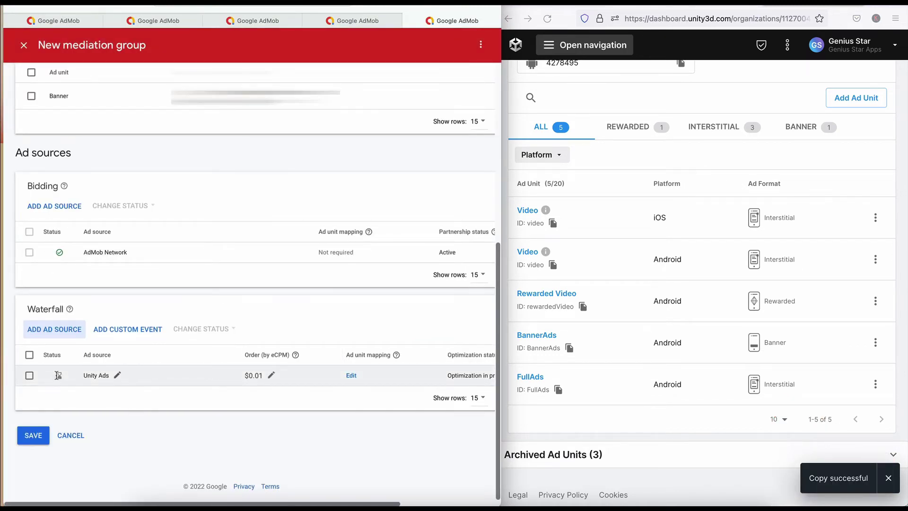
- Check Unity Ads at $0.01 in the waterfall and open a new Firefox window
mouse_move(58, 375)
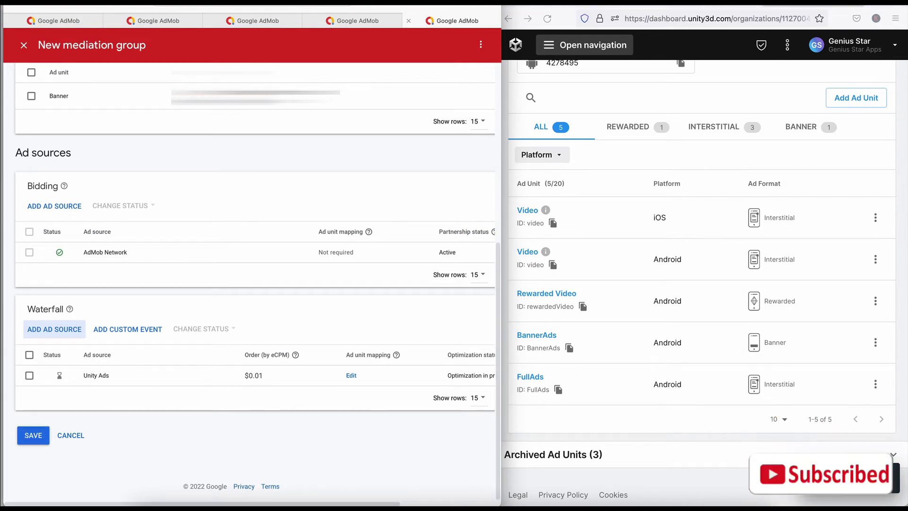
key(ctrl+n)
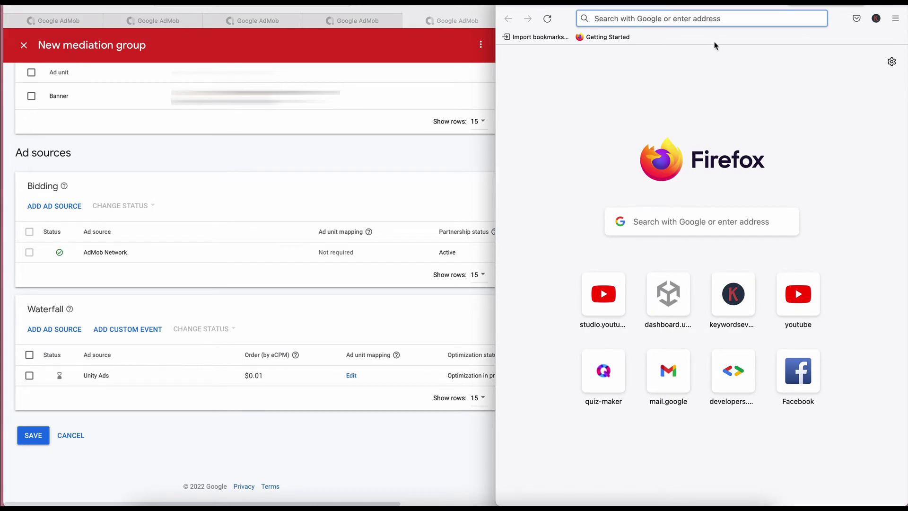
- On developers.google.com, open the docs drawer and go to Mediation > Choose networks
click(739, 365)
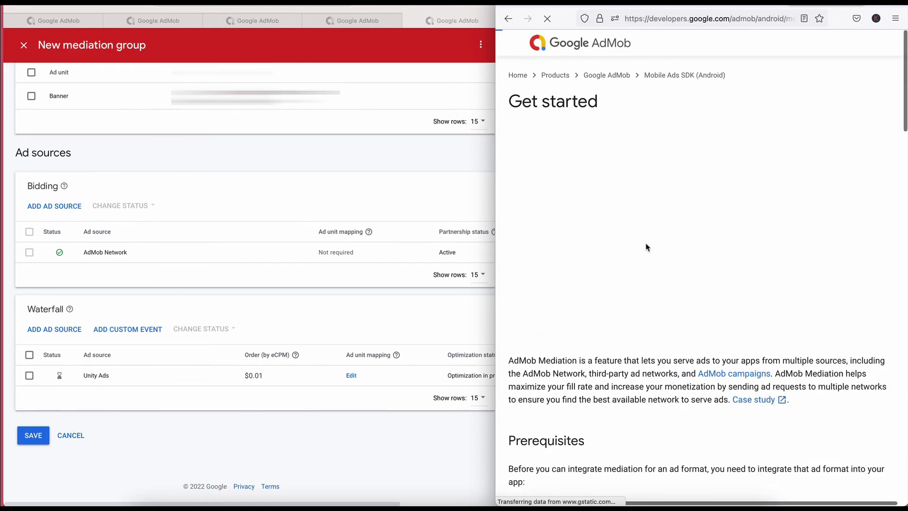
scroll(647, 247, down, 5)
scroll(647, 247, down, 7)
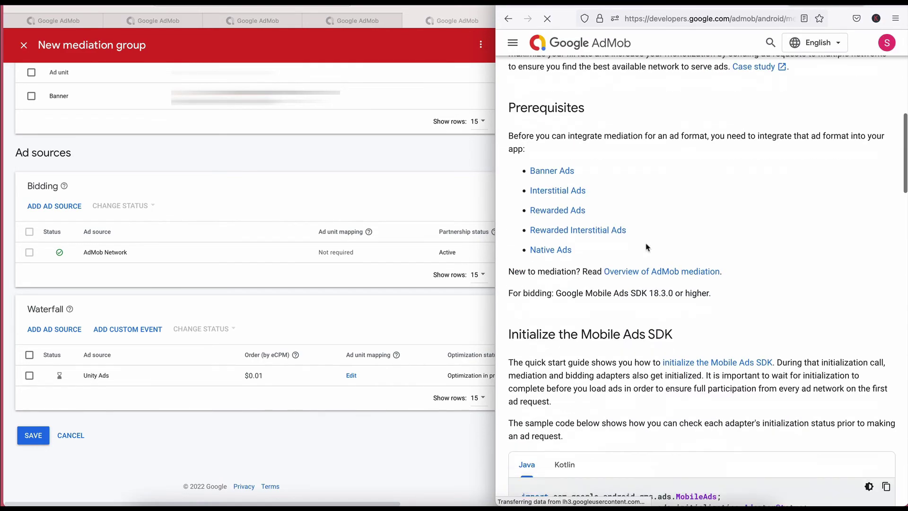
scroll(647, 247, down, 20)
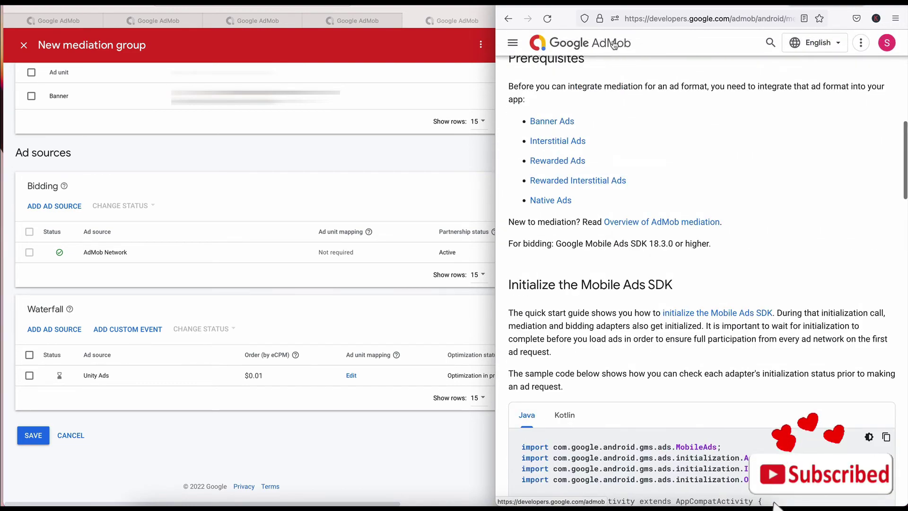
click(642, 15)
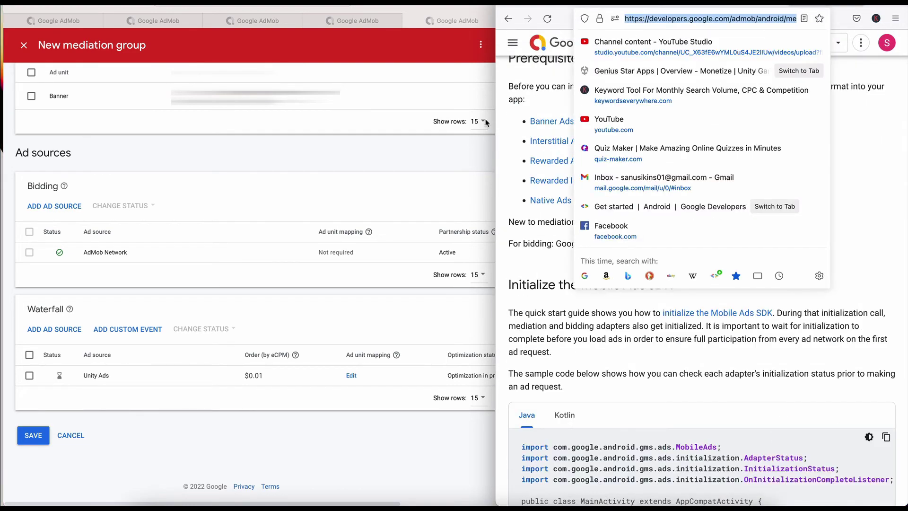
click(518, 55)
click(513, 45)
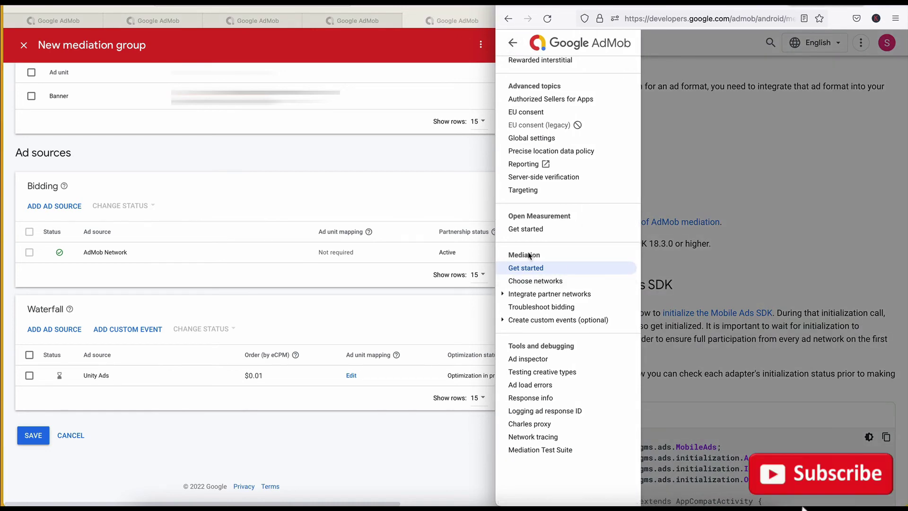
click(529, 281)
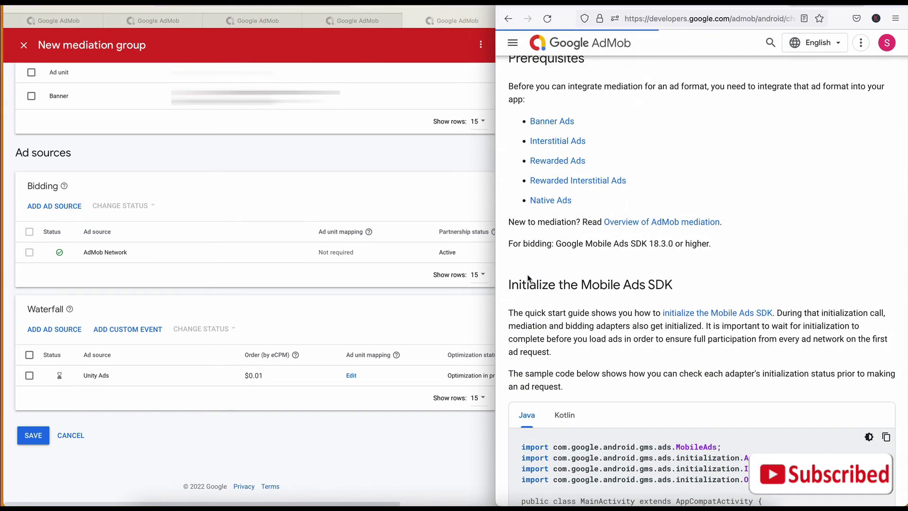
scroll(675, 337, down, 10)
scroll(676, 337, up, 8)
scroll(676, 336, up, 2)
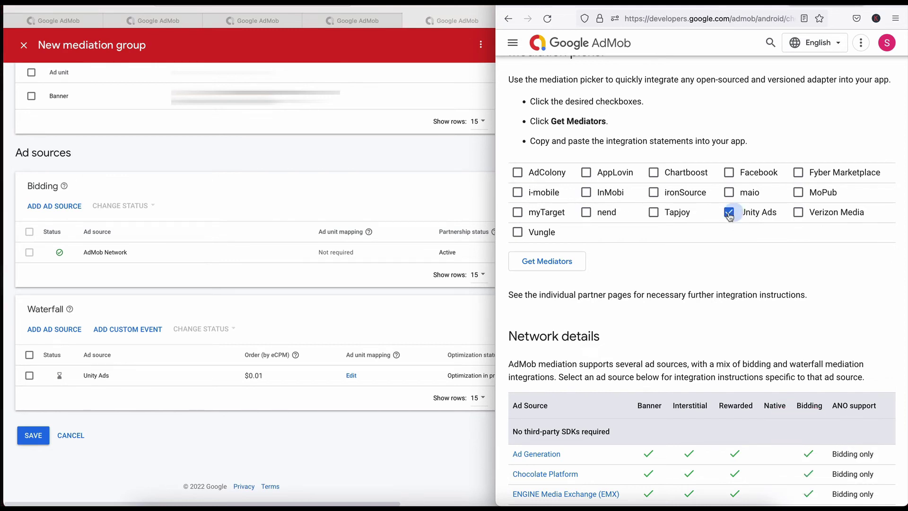
- Generate the Unity Ads build.gradle dependencies and highlight the unity-ads:4.1.0 and mediation:unity:4.1.0 lines
click(550, 262)
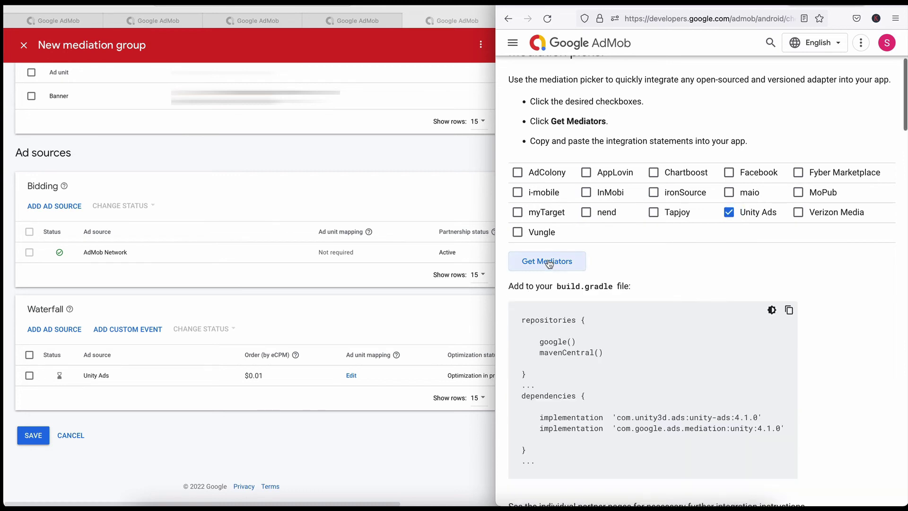
scroll(761, 331, down, 3)
drag(785, 330, 526, 313)
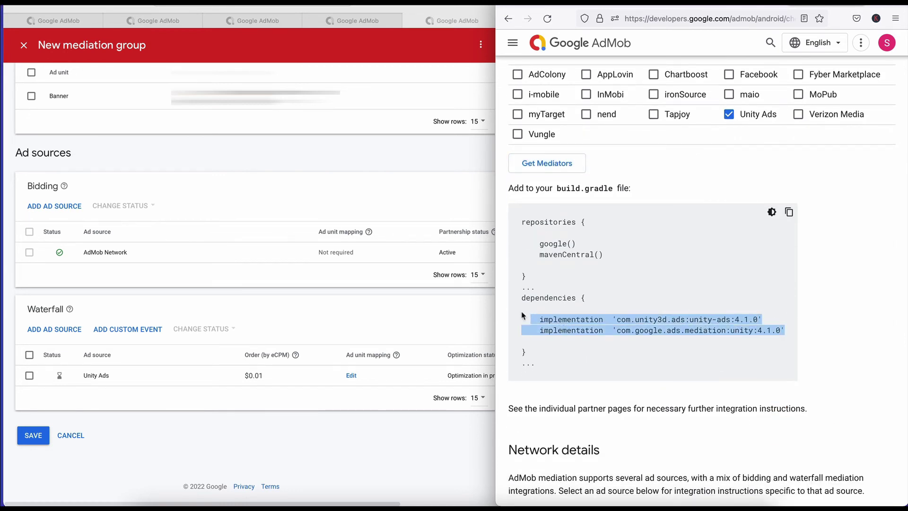